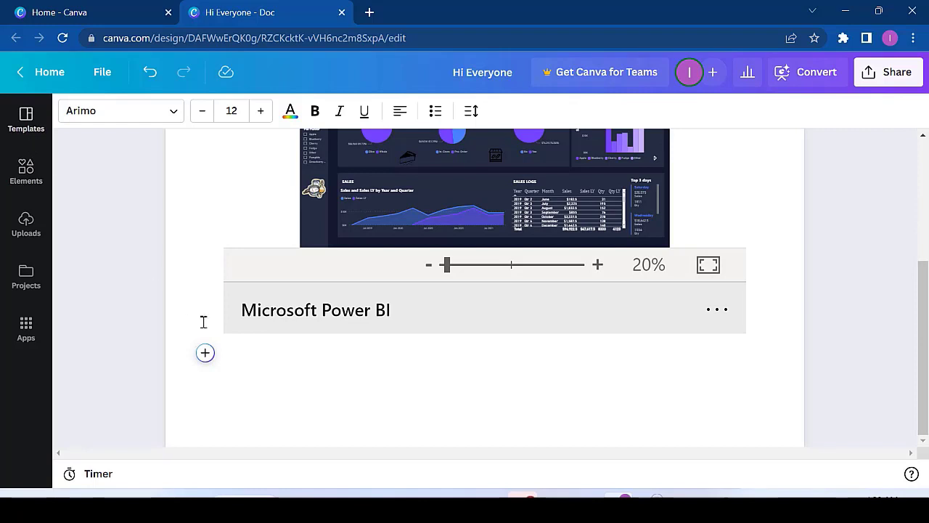
# - Add a bar chart with sample Series 1 and Series 2 data on a new line below the Power BI embed
pyautogui.press('Return')
pyautogui.press('Return')
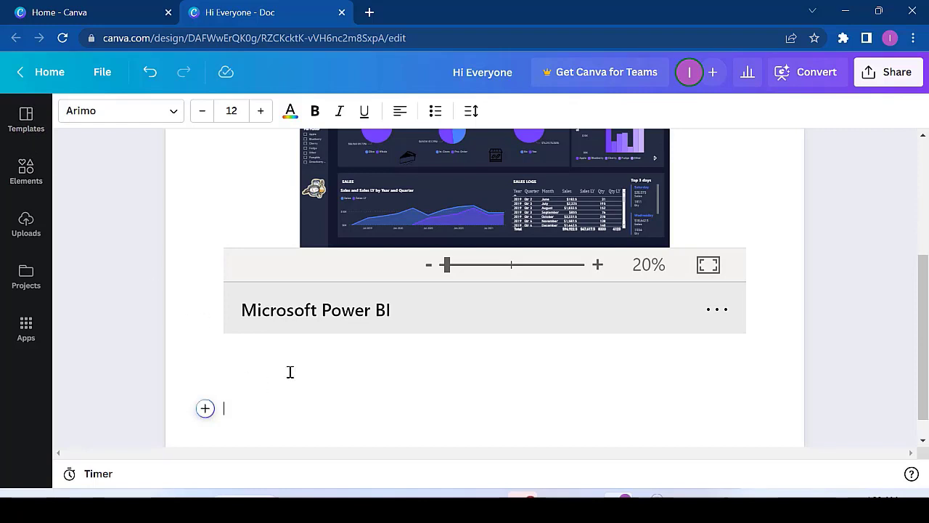
pyautogui.click(206, 381)
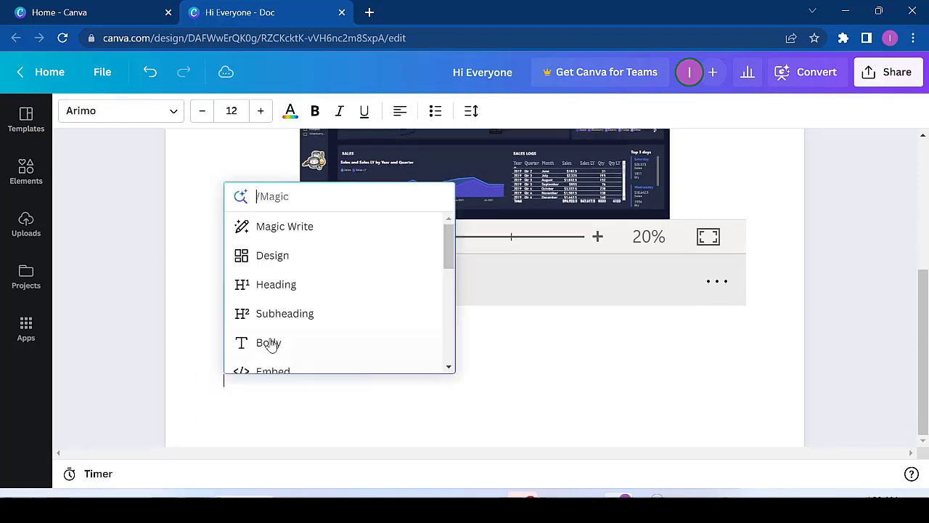
pyautogui.scroll(-4, 269, 342)
pyautogui.scroll(-5, 307, 365)
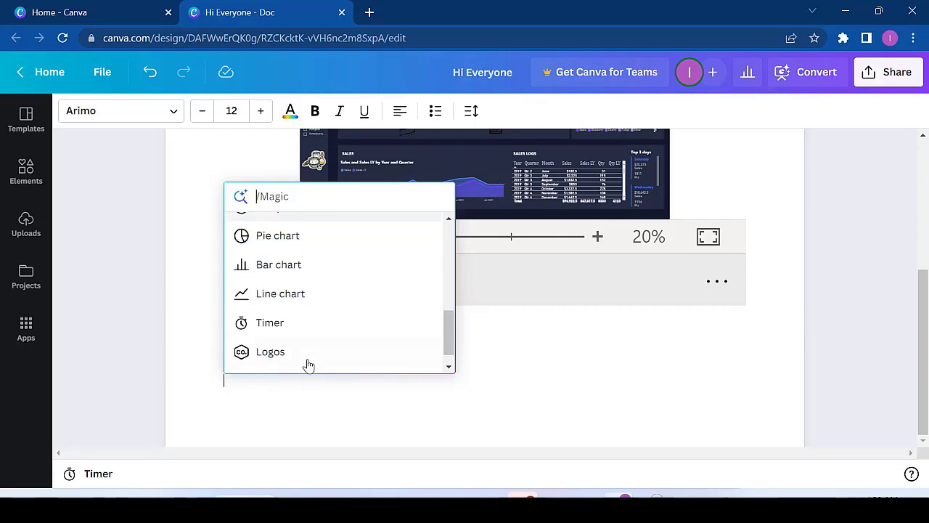
pyautogui.scroll(1, 307, 365)
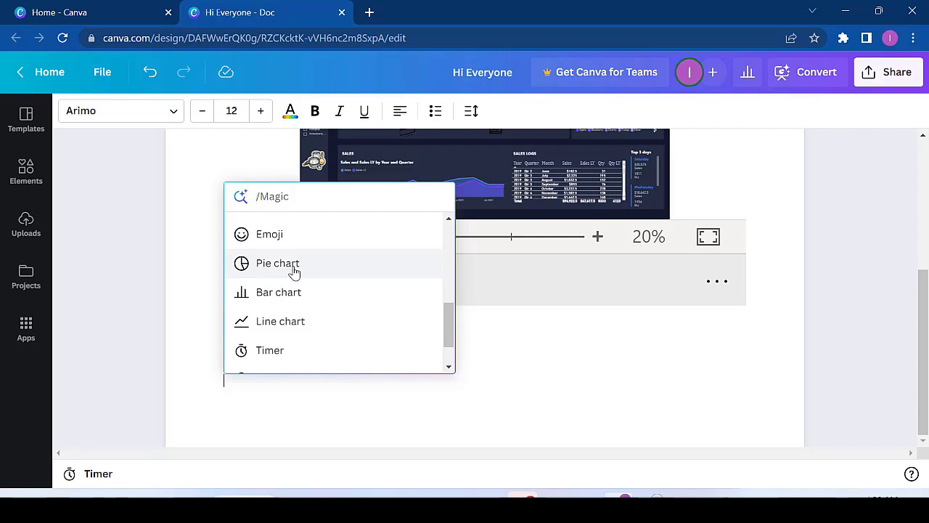
pyautogui.click(294, 301)
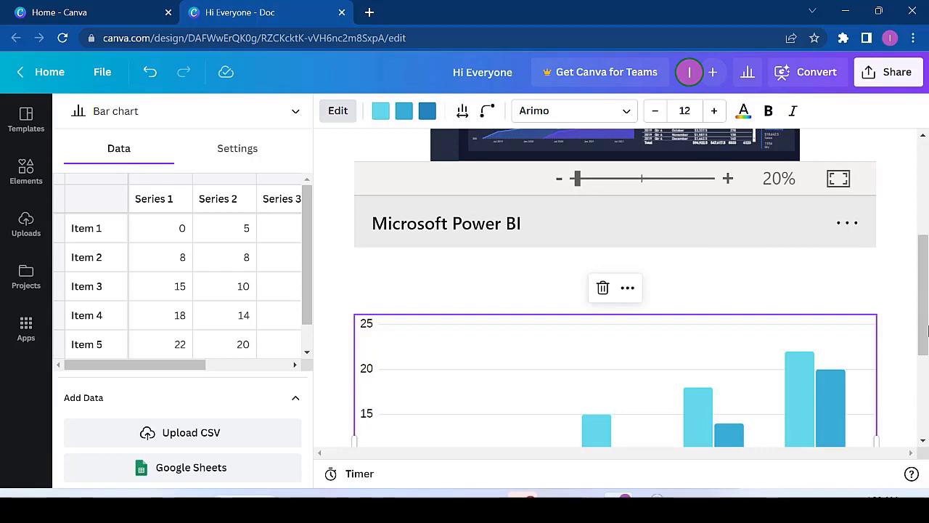
pyautogui.click(927, 330)
pyautogui.scroll(-5, 912, 377)
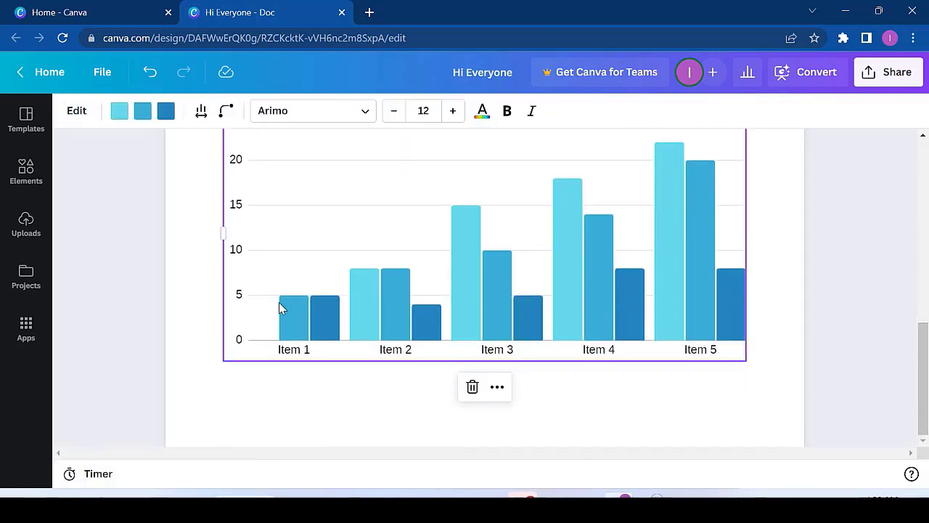
pyautogui.click(77, 120)
pyautogui.scroll(-2, 120, 243)
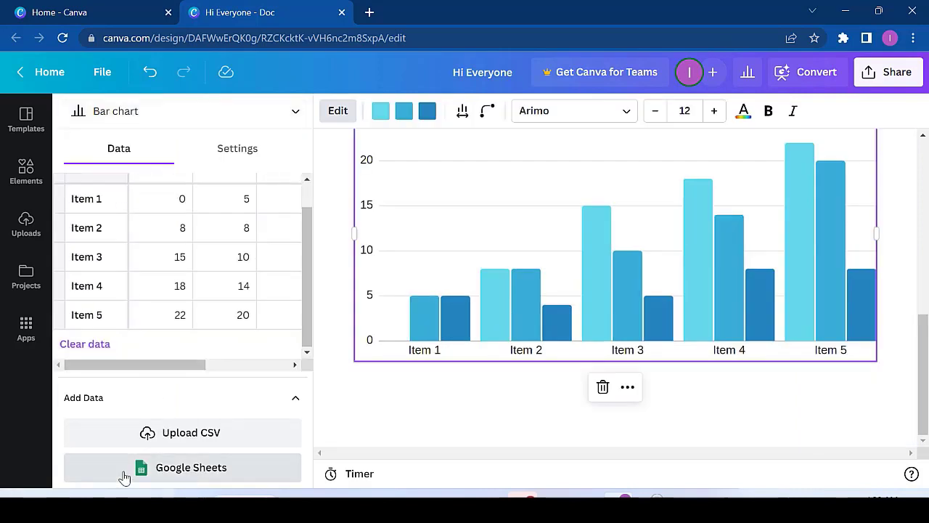
pyautogui.click(157, 481)
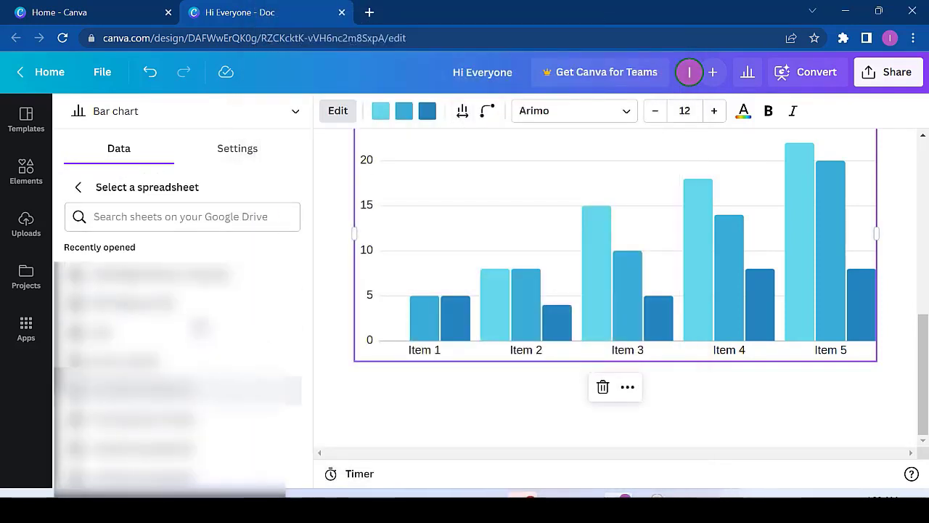
pyautogui.click(79, 186)
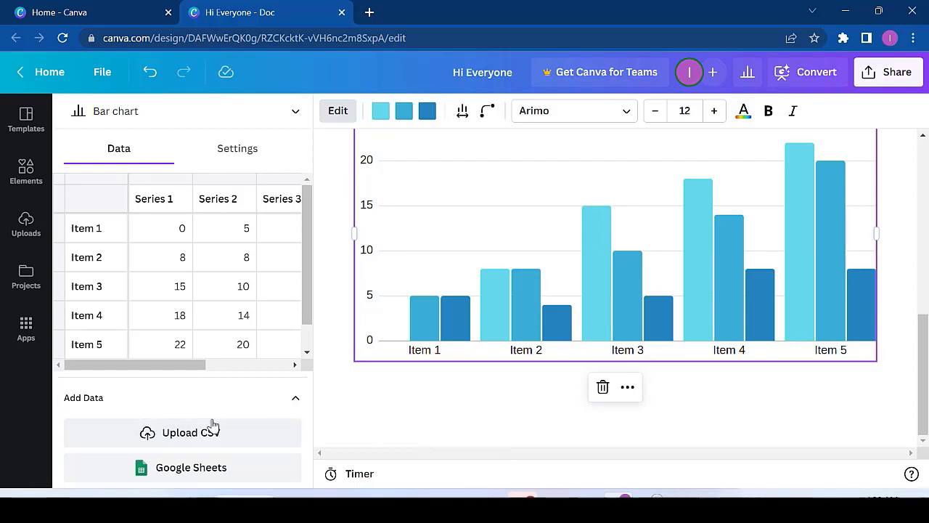
# - Upload the Test CSV from the Desktop File folder as the bar chart's data
pyautogui.click(193, 433)
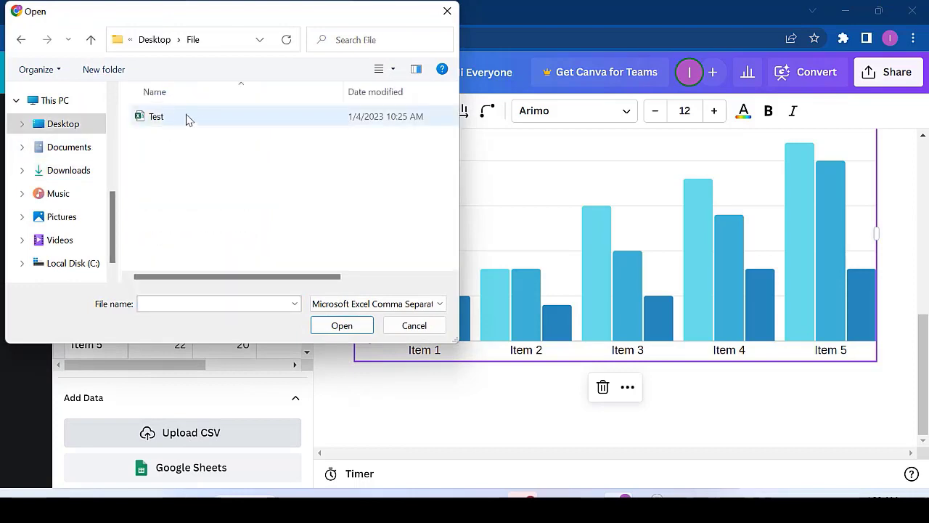
pyautogui.click(204, 123)
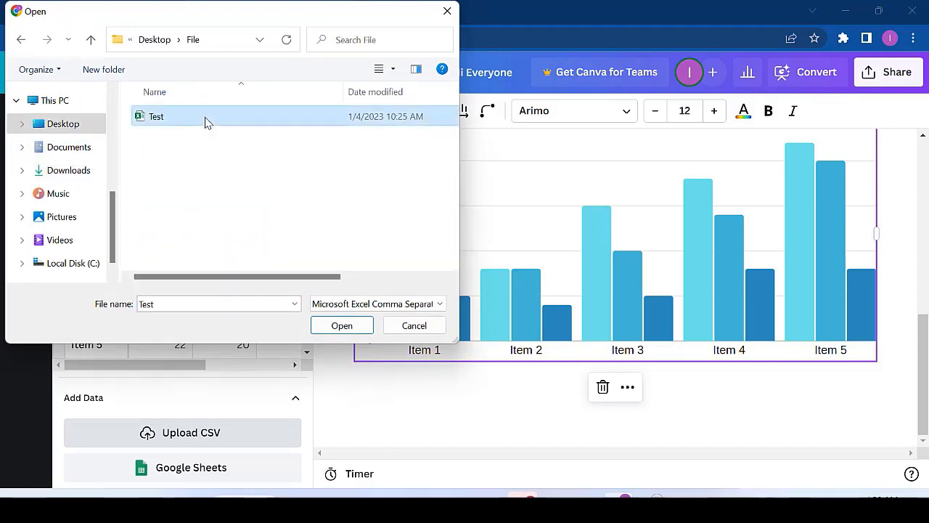
pyautogui.doubleClick(204, 123)
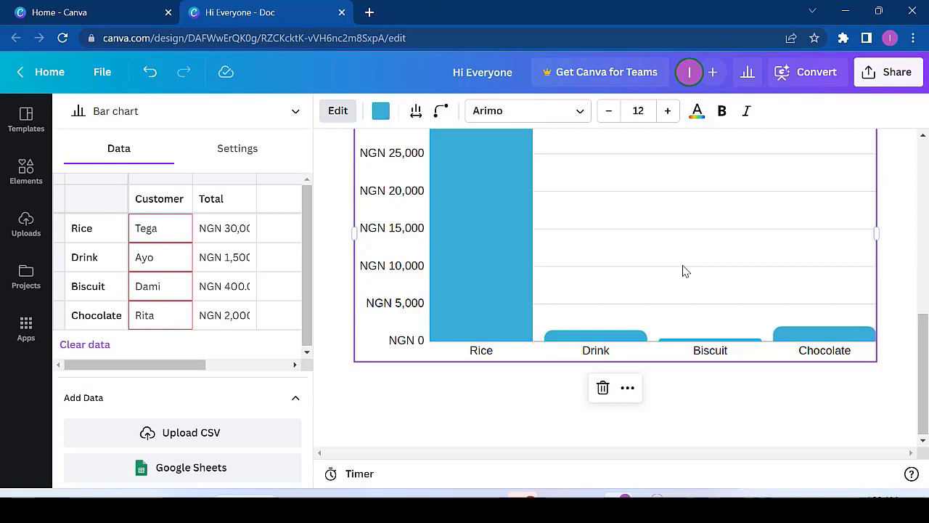
# - Review the chart's data editor cells and its column spacing setting without changing them
pyautogui.click(903, 272)
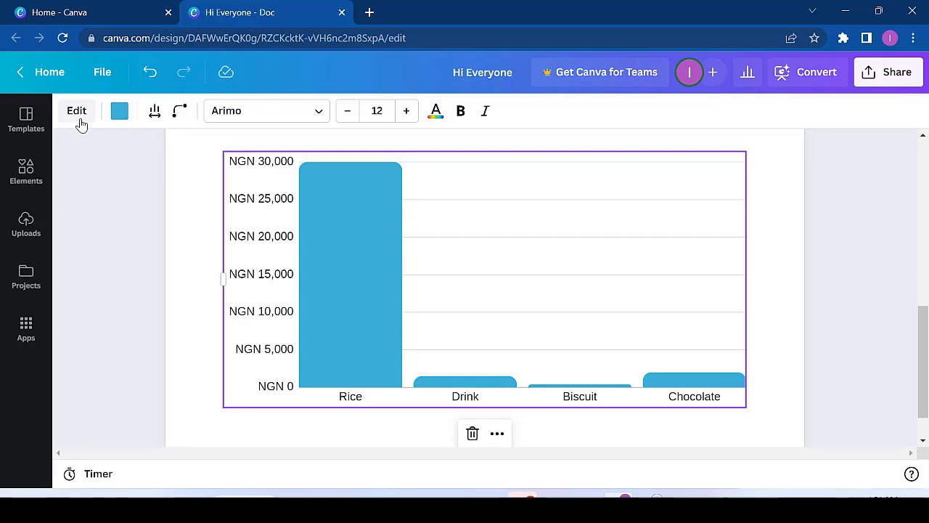
pyautogui.click(80, 121)
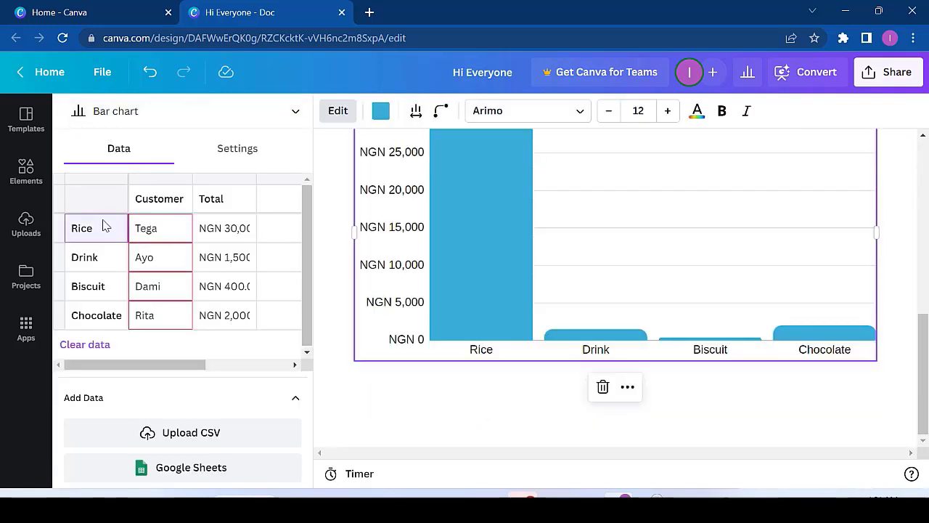
pyautogui.click(146, 228)
pyautogui.click(119, 238)
pyautogui.click(166, 196)
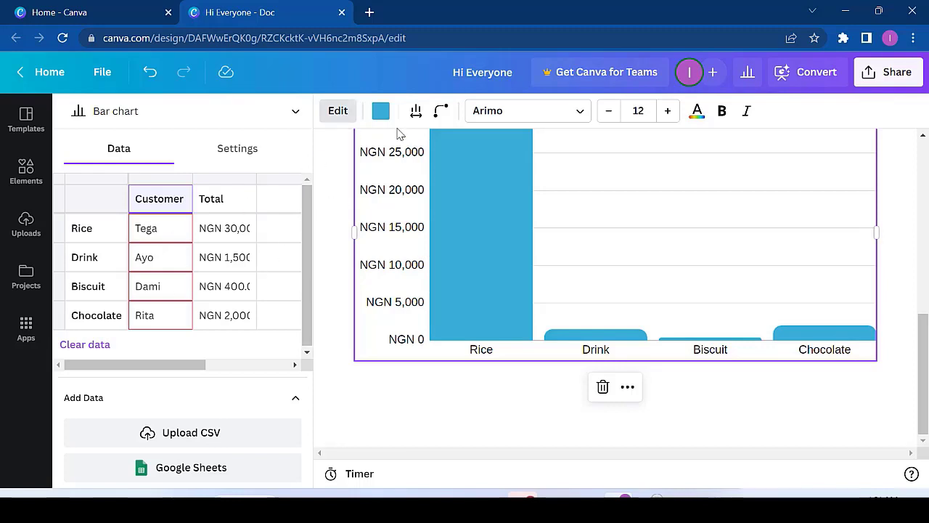
pyautogui.click(415, 113)
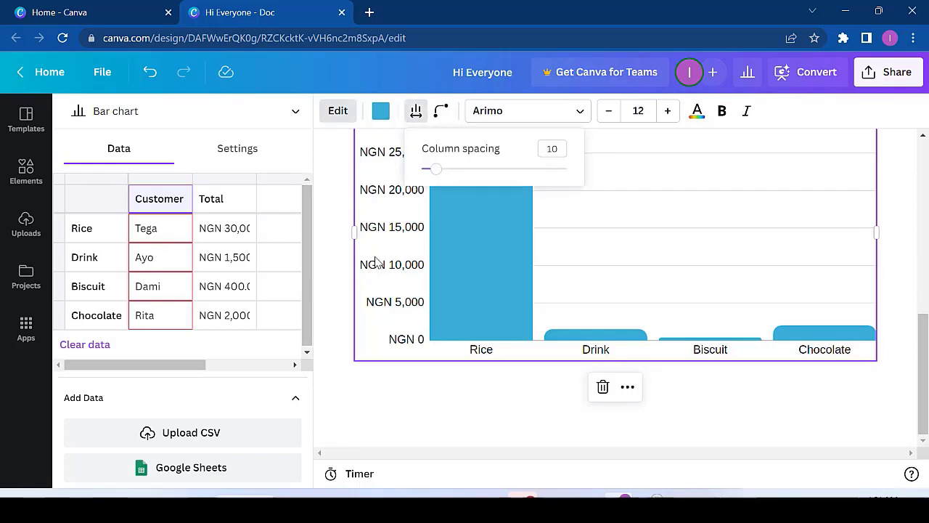
pyautogui.click(341, 289)
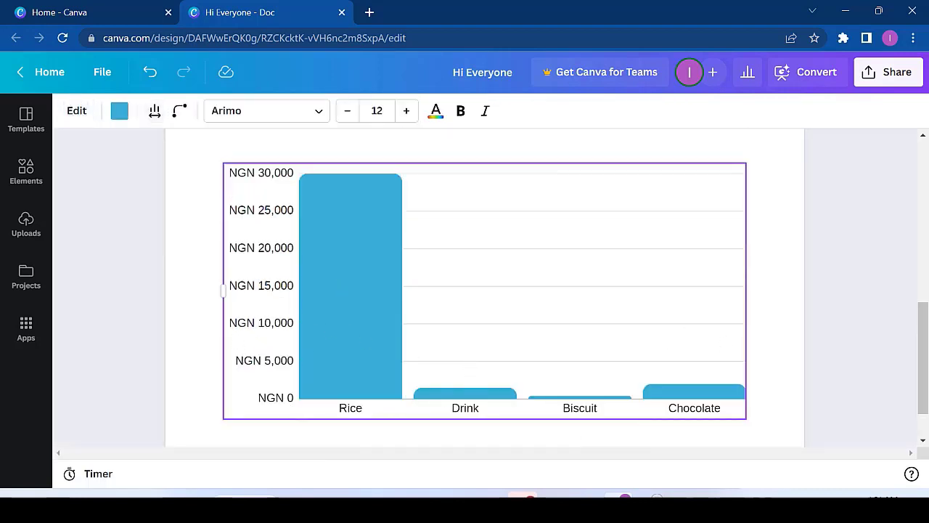
pyautogui.click(83, 110)
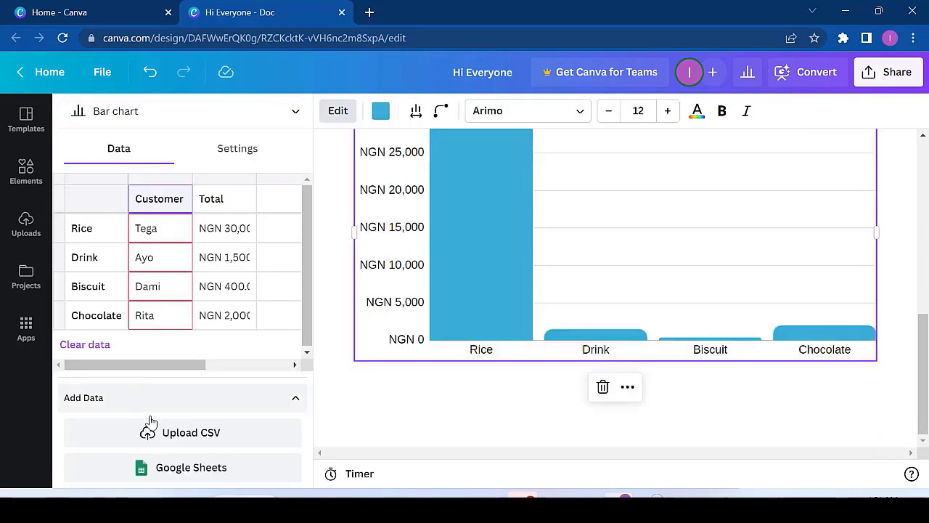
# - Choose Google Sheets as the chart's data source and start a blank sheet via sheet.new
pyautogui.click(174, 474)
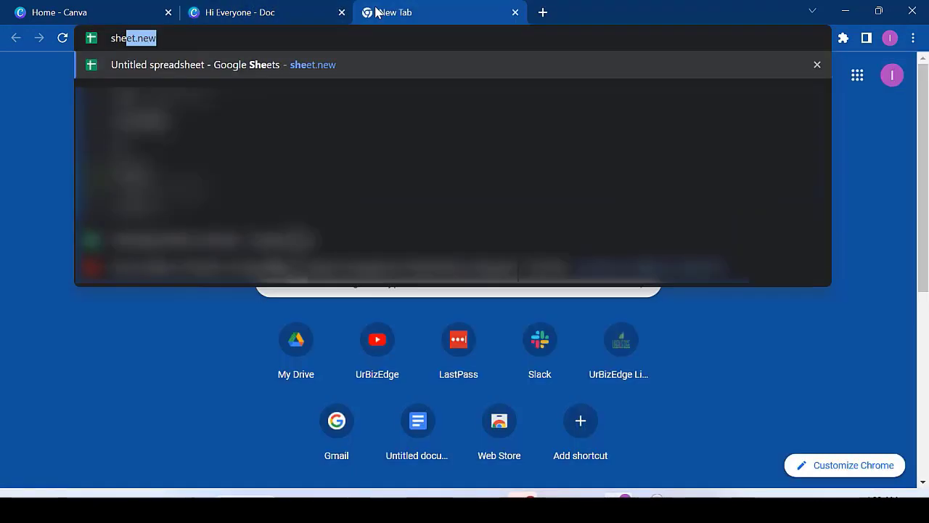
pyautogui.click(370, 12)
pyautogui.write('shee')
pyautogui.press('Return')
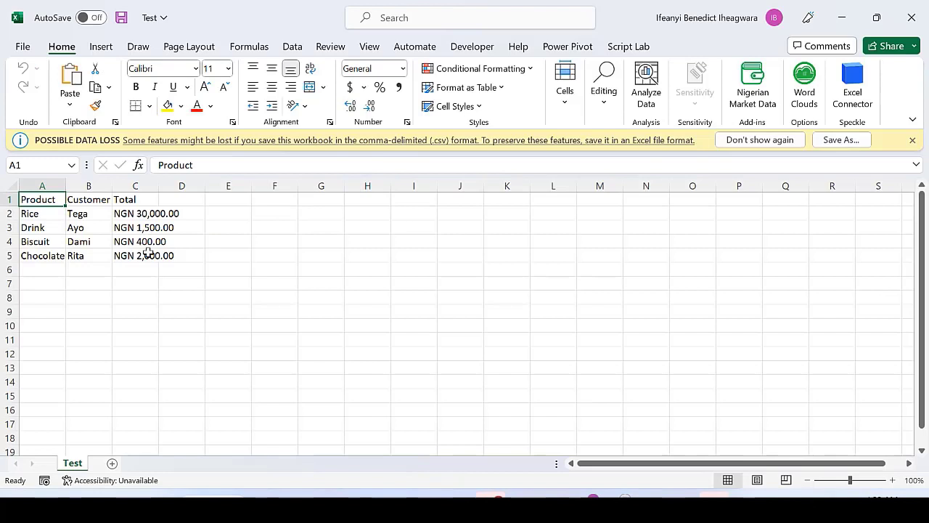
# - Copy the Customer and Total columns (B1:C5) of the Test data in Excel
pyautogui.click(153, 269)
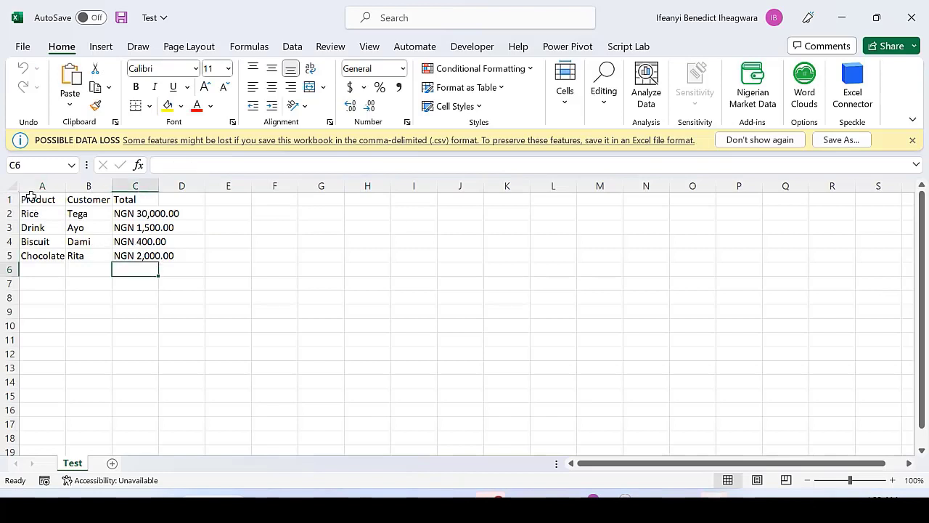
pyautogui.moveTo(31, 194); pyautogui.dragTo(116, 249)
pyautogui.click(101, 214)
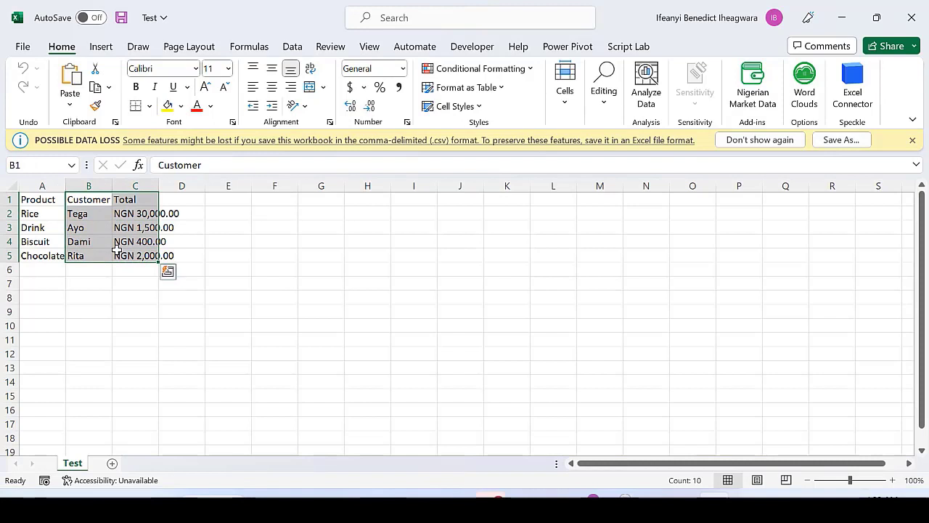
pyautogui.hotkey('ctrl', 'c')
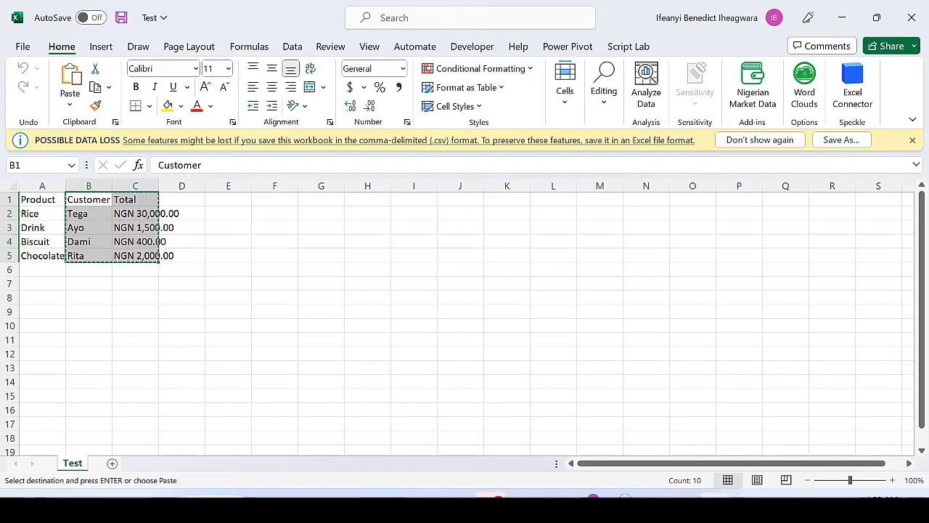
# - Paste the copied customer totals into A1:B5 of the blank Google Sheet
pyautogui.hotkey('alt', 'Tab')
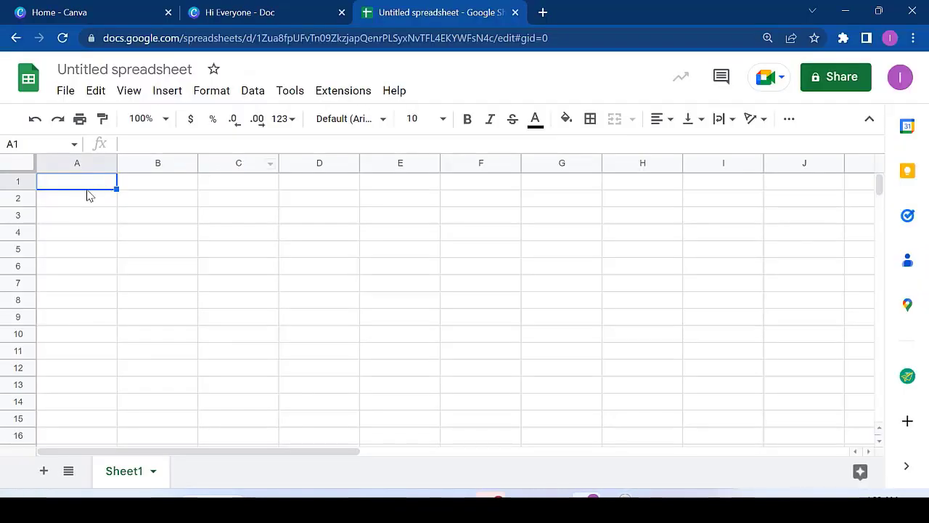
pyautogui.hotkey('ctrl', 'v')
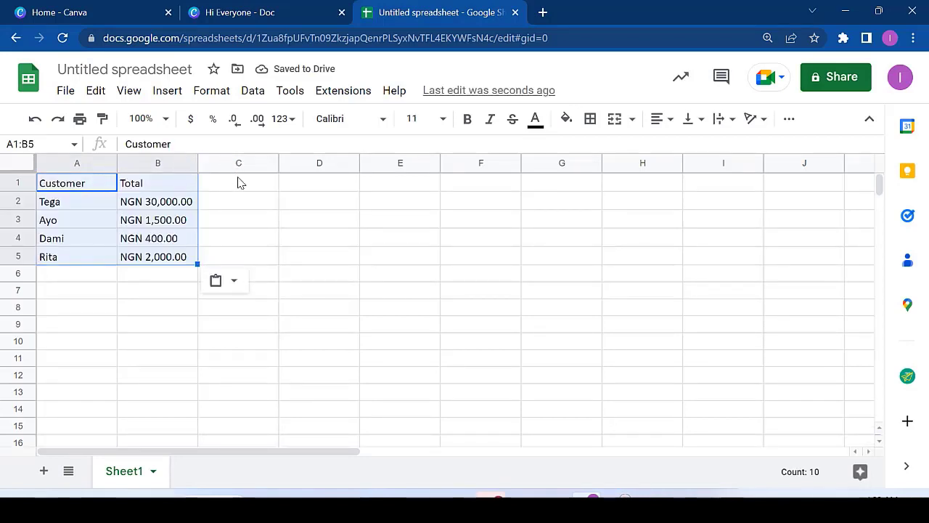
pyautogui.press('Down')
pyautogui.press('Right')
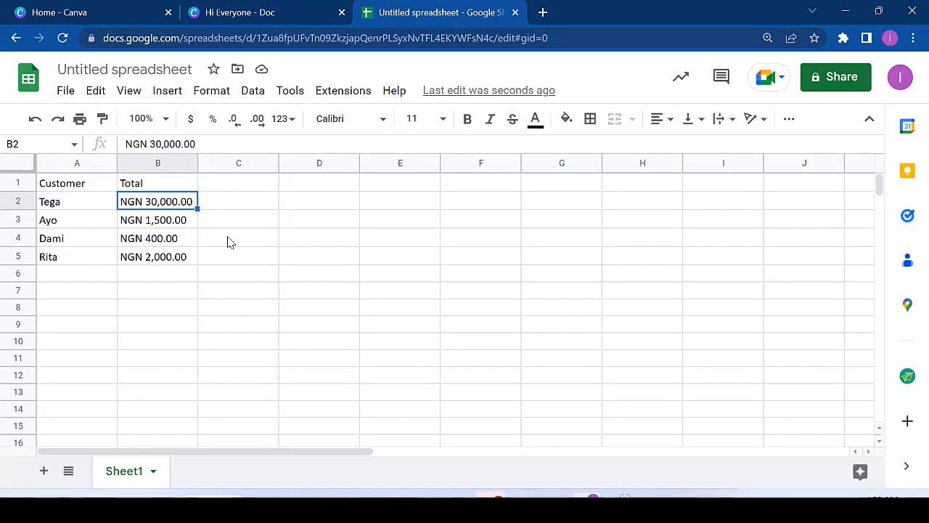
pyautogui.click(275, 7)
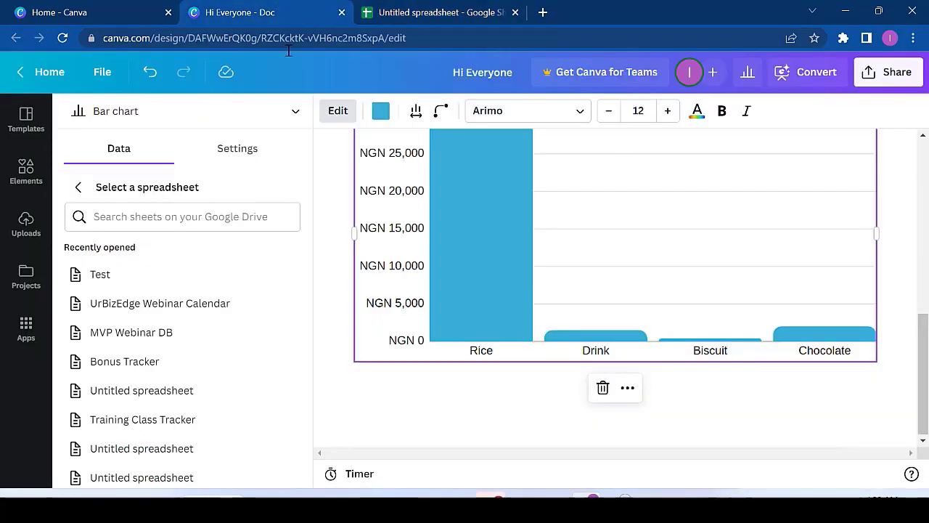
pyautogui.click(457, 9)
# - Rename the untitled spreadsheet to 'Canva Test'
pyautogui.click(161, 67)
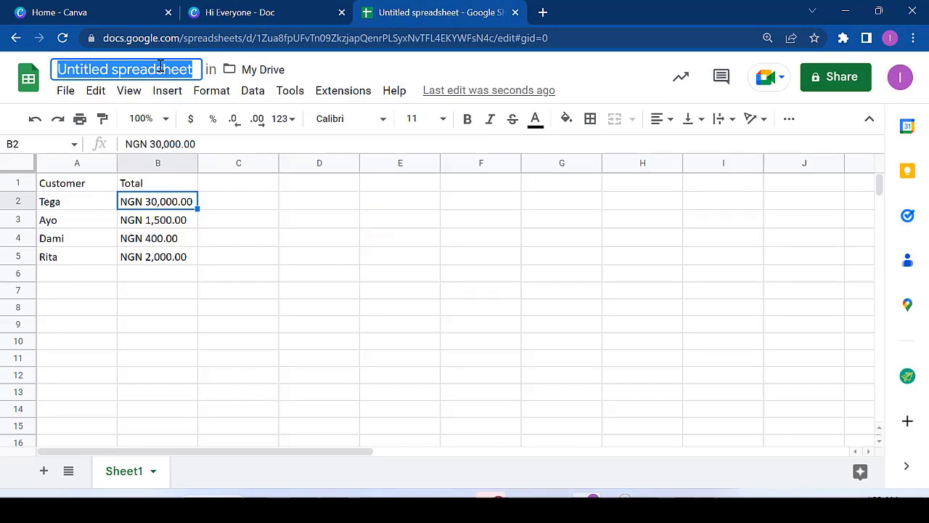
pyautogui.write('Canva')
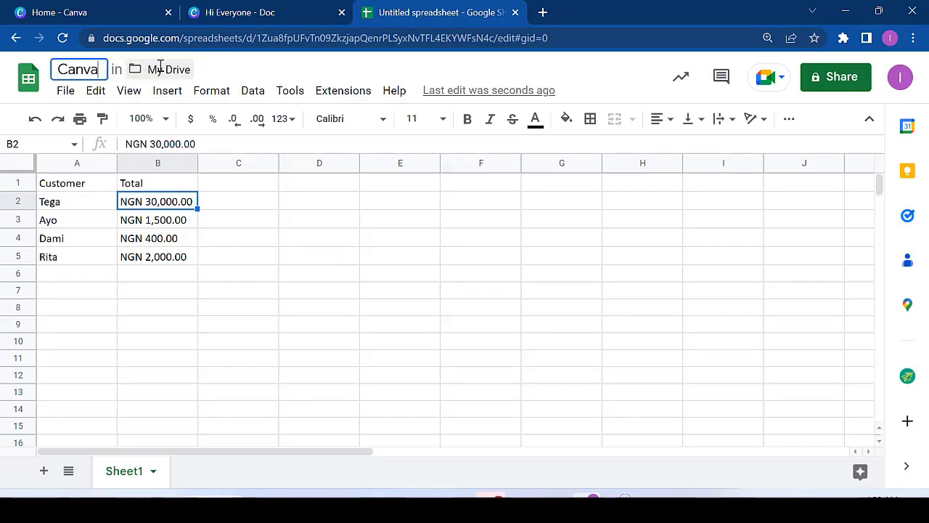
pyautogui.write(' Test')
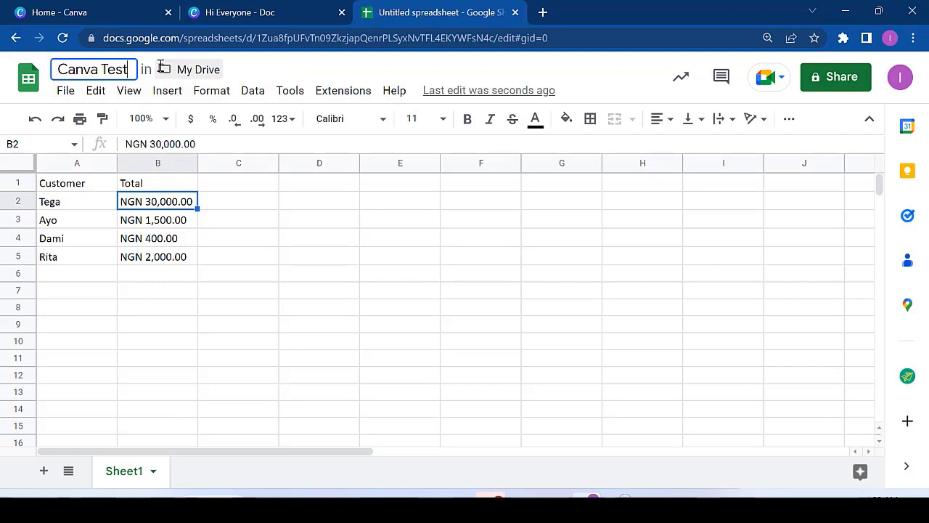
pyautogui.press('Return')
pyautogui.click(283, 217)
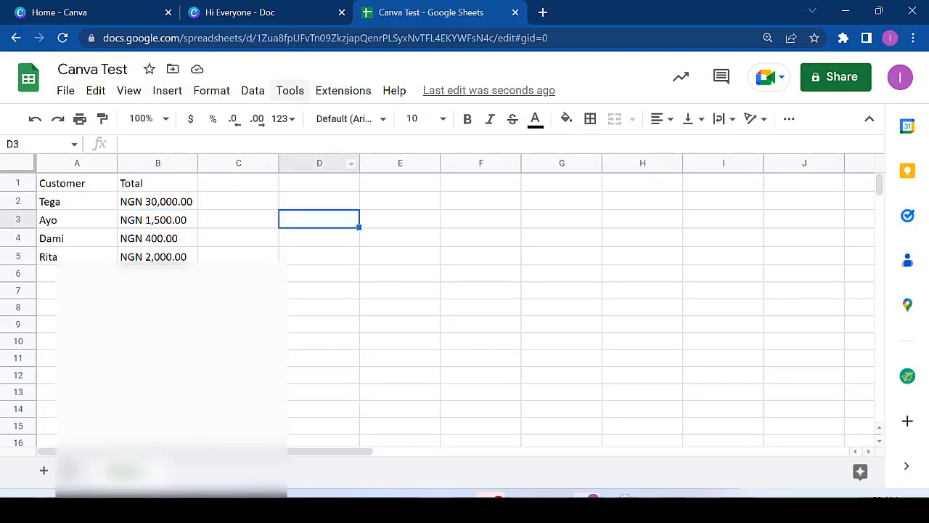
# - Link the chart to the 'Canva Test' spreadsheet found by searching Google Drive for 'canva'
pyautogui.click(308, 5)
pyautogui.click(175, 217)
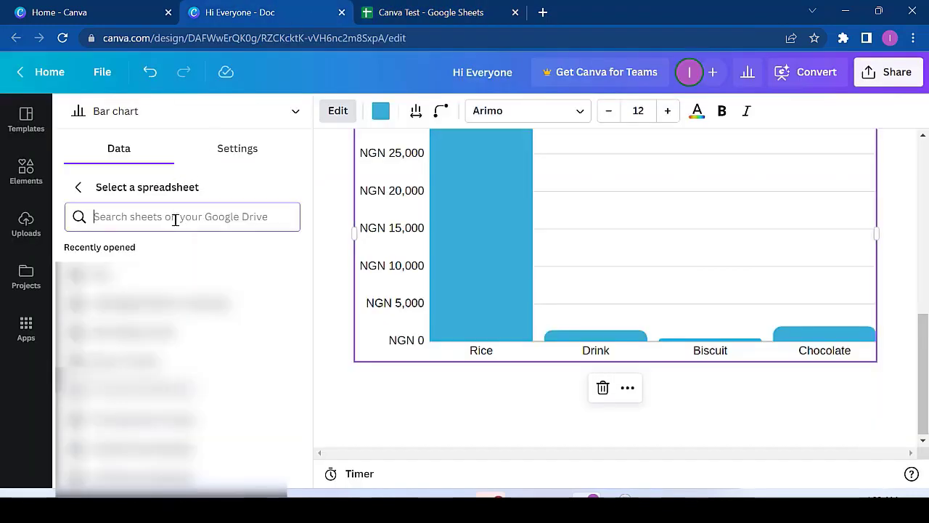
pyautogui.write('canva')
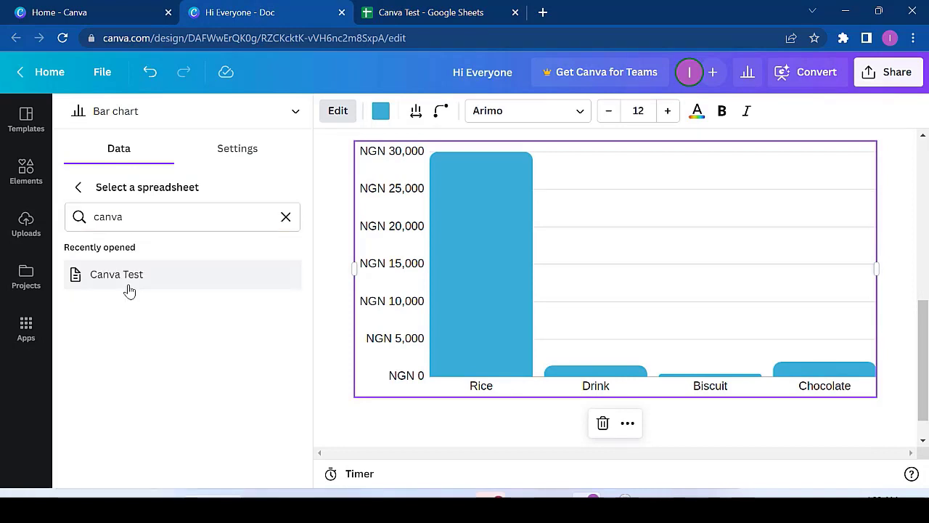
pyautogui.click(128, 289)
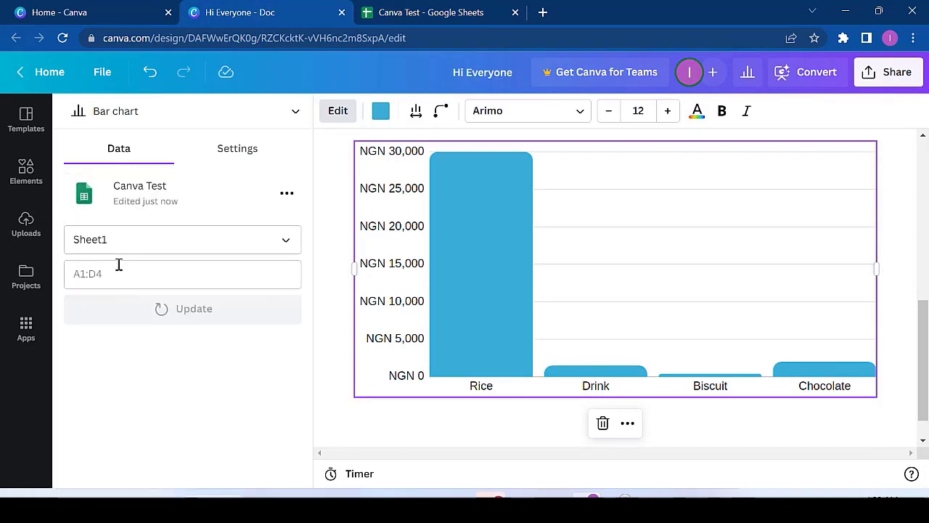
# - Set the chart's data range to A1:B5 after confirming the table bounds in the sheet
pyautogui.click(122, 277)
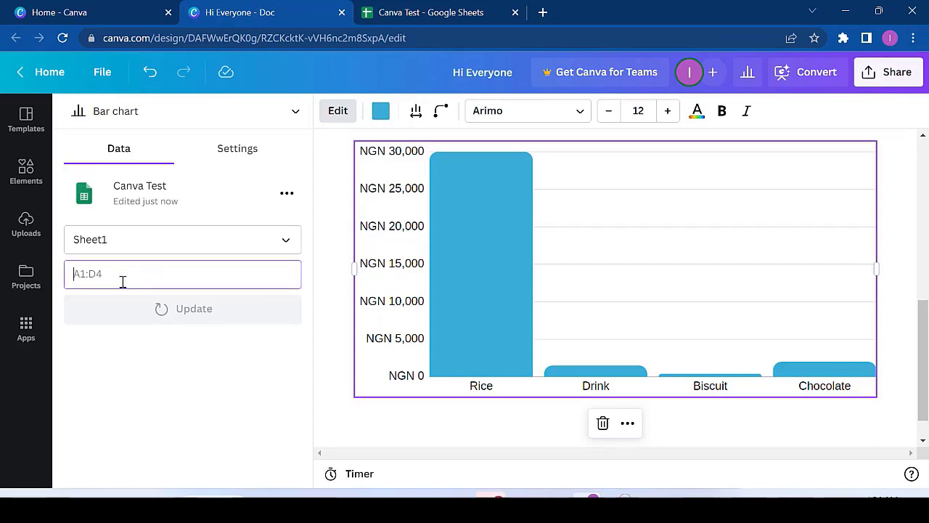
pyautogui.click(455, 6)
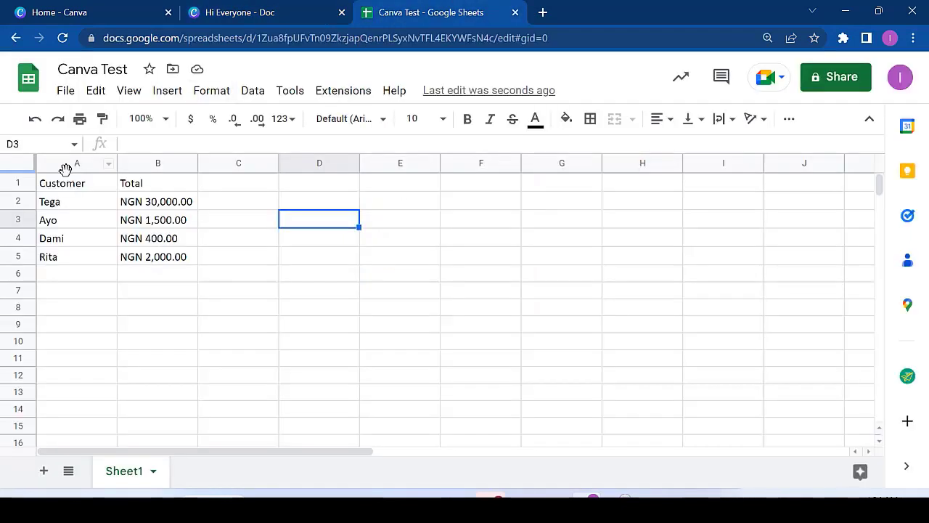
pyautogui.click(66, 186)
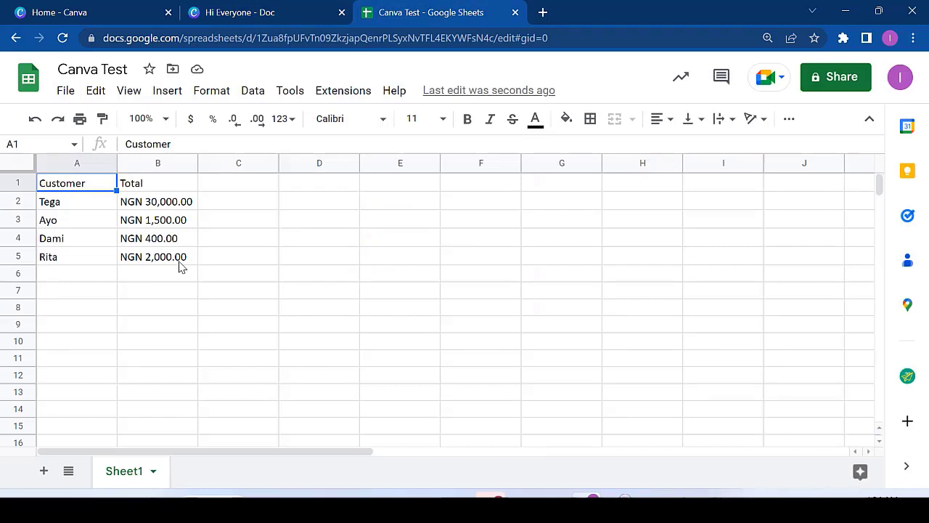
pyautogui.click(180, 265)
pyautogui.click(300, 6)
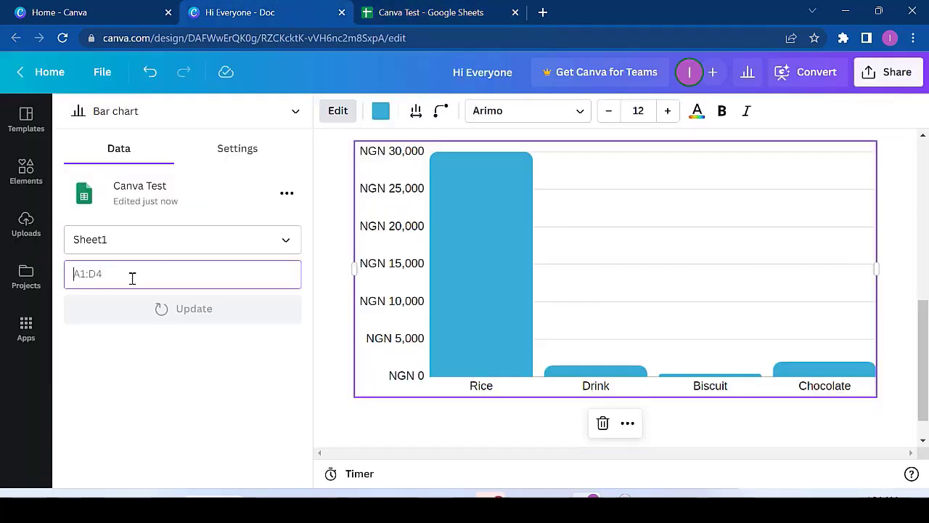
pyautogui.write('A1:B5')
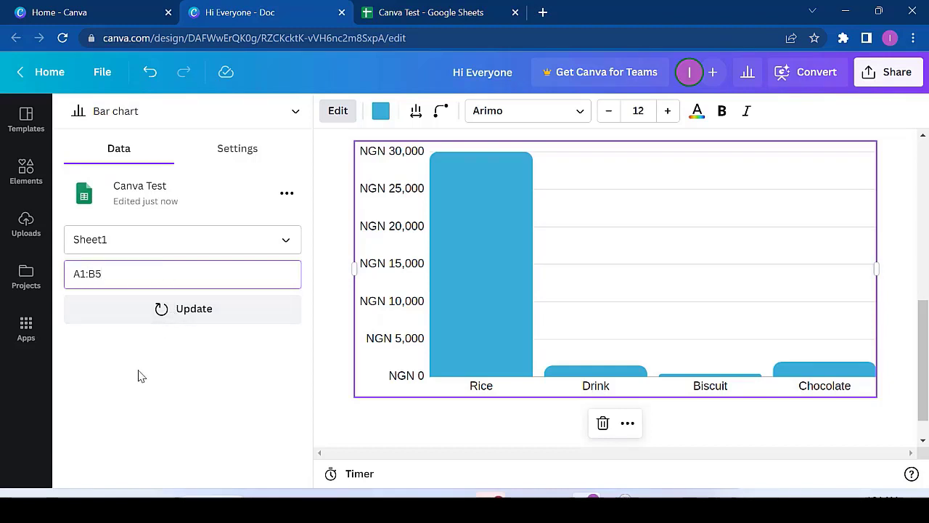
pyautogui.click(183, 320)
# - Refresh the chart with the linked customer totals and switch it to a row chart
pyautogui.click(161, 274)
pyautogui.click(160, 309)
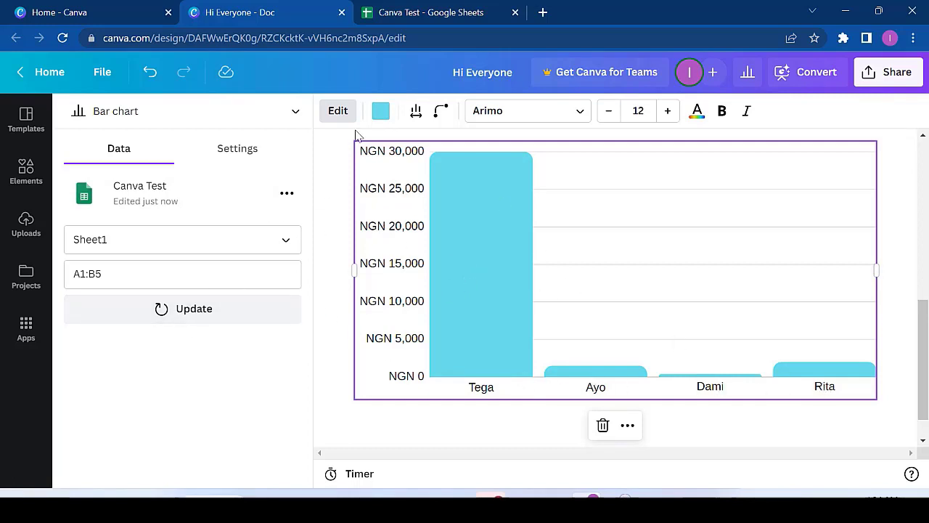
pyautogui.click(120, 116)
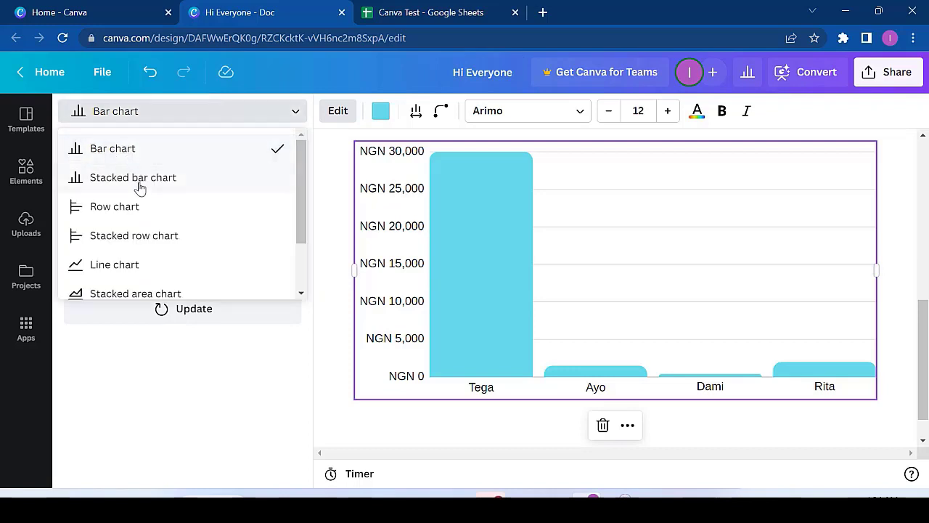
pyautogui.click(166, 207)
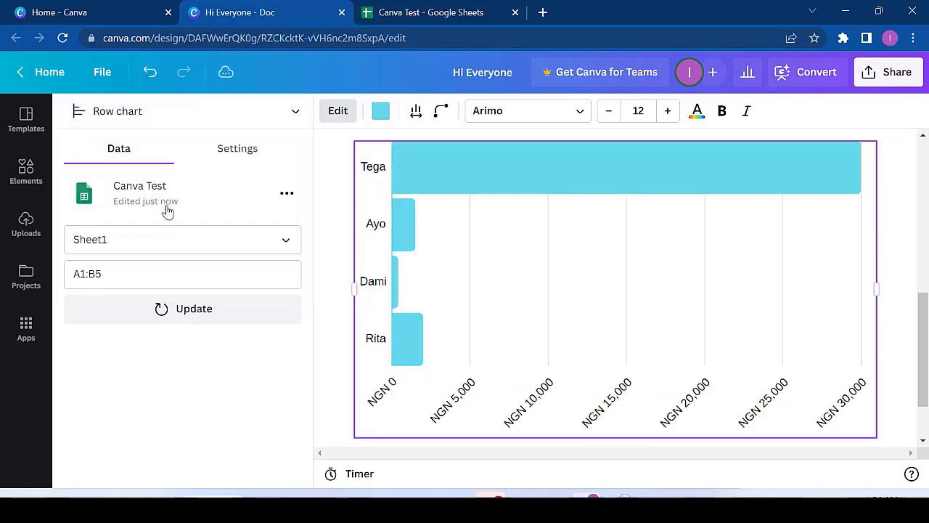
# - Change the chart to a line chart, then to a pie chart
pyautogui.click(120, 117)
pyautogui.click(123, 265)
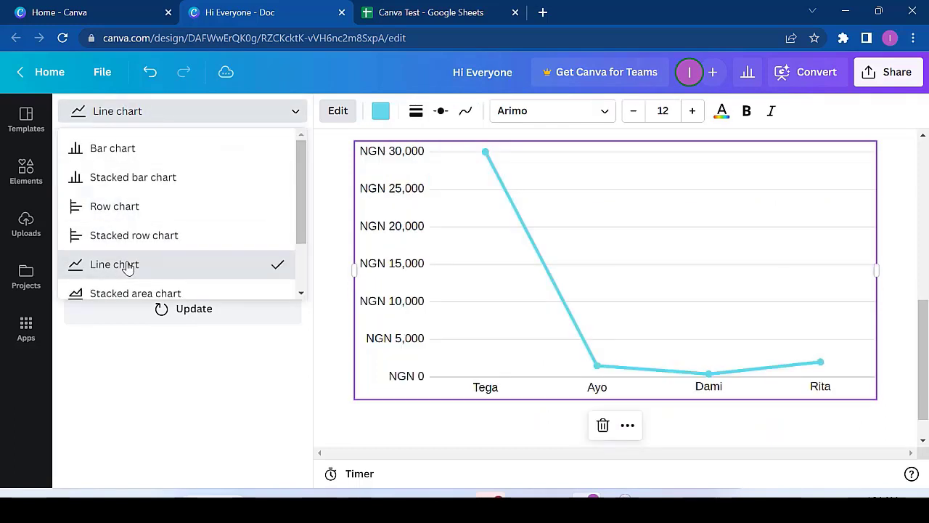
pyautogui.click(114, 110)
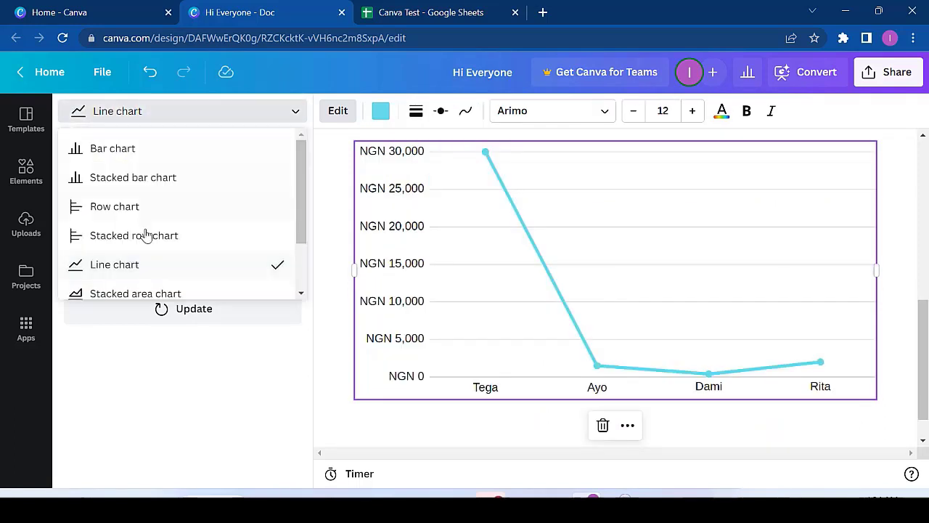
pyautogui.scroll(-2, 149, 244)
pyautogui.click(127, 262)
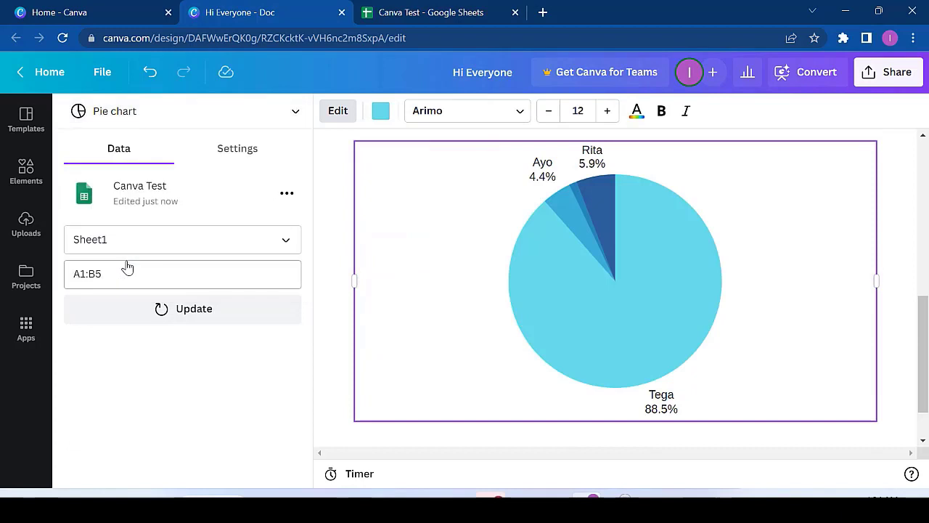